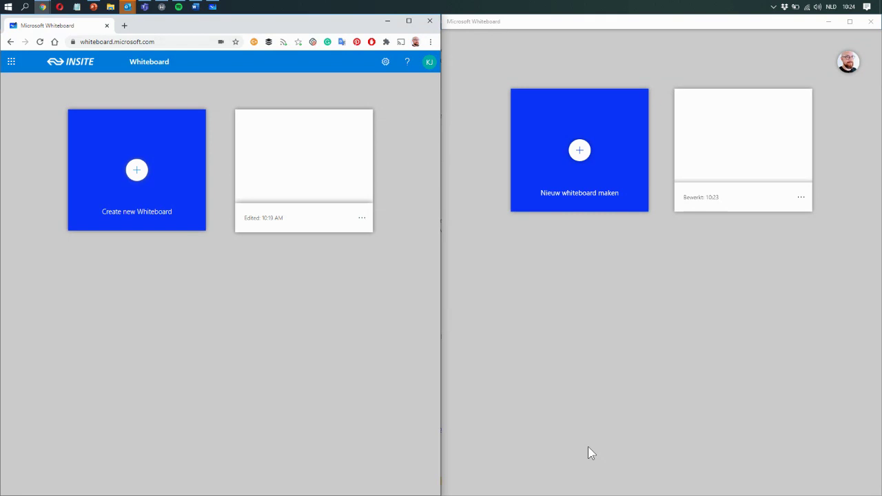
- Open the existing whiteboard in the browser and draw a rough square with the red pen
left_click(291, 166)
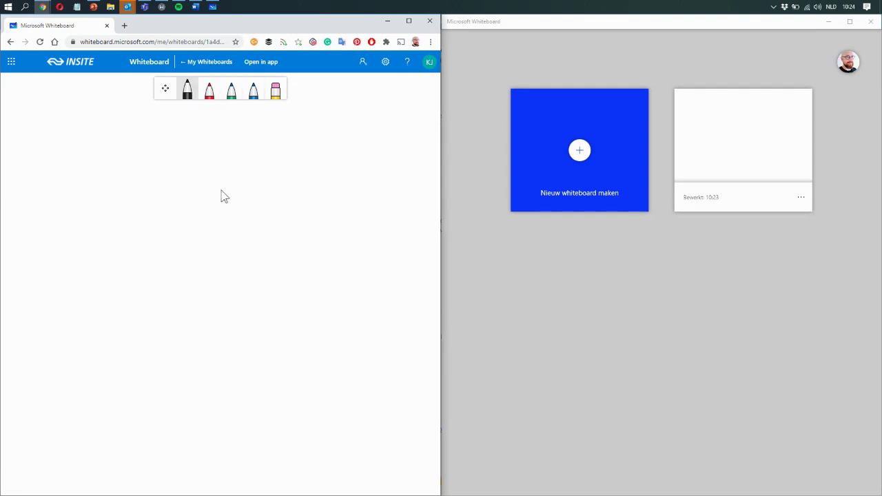
left_click(210, 89)
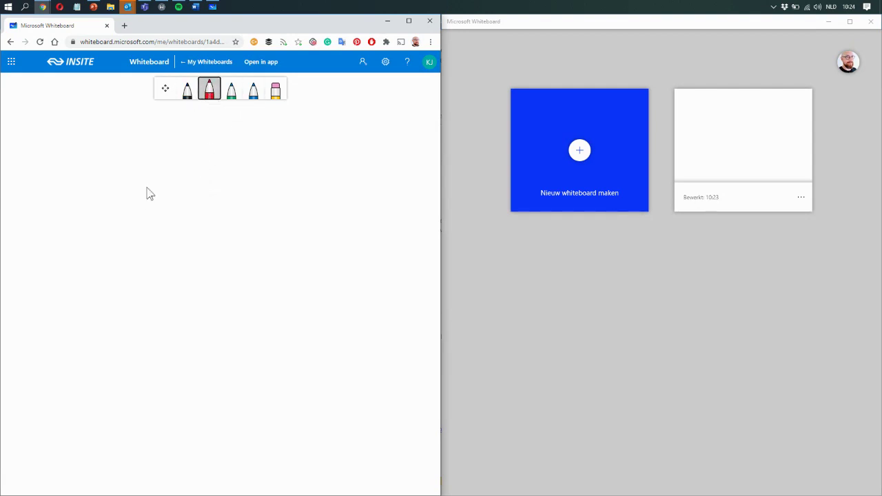
left_click_drag(148, 166, 147, 201)
left_click_drag(153, 237, 157, 244)
left_click_drag(134, 161, 212, 164)
left_click_drag(151, 243, 238, 245)
left_click_drag(218, 166, 226, 232)
- Draw a second red square beside the first one and handwrite a first name below the squares
mouse_move(252, 165)
left_mouse_down()
mouse_move(253, 252)
mouse_move(327, 168)
left_mouse_up()
left_click_drag(262, 240, 368, 246)
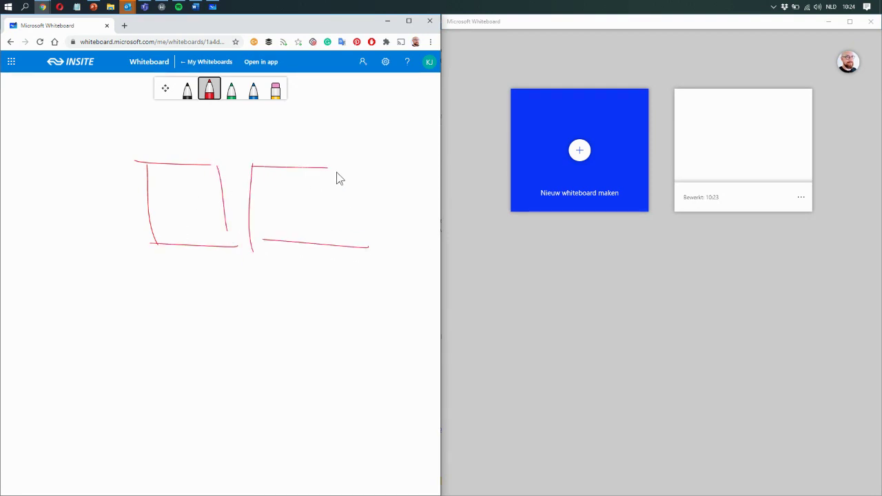
left_click_drag(336, 172, 329, 250)
mouse_move(165, 283)
left_mouse_down()
mouse_move(194, 306)
mouse_move(209, 266)
mouse_move(217, 275)
mouse_move(211, 265)
mouse_move(219, 262)
mouse_move(221, 272)
left_mouse_up()
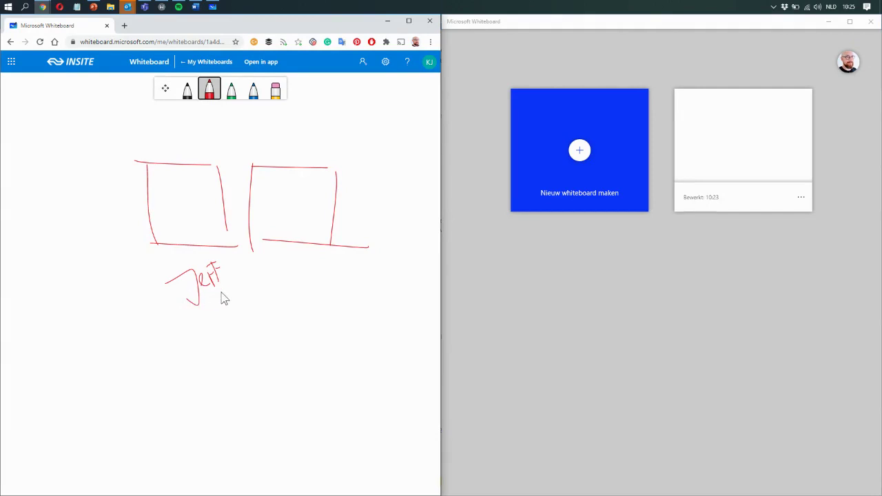
- Open the existing whiteboard in the maximized Microsoft Whiteboard desktop app and view its set of drawing pens
left_click(734, 142)
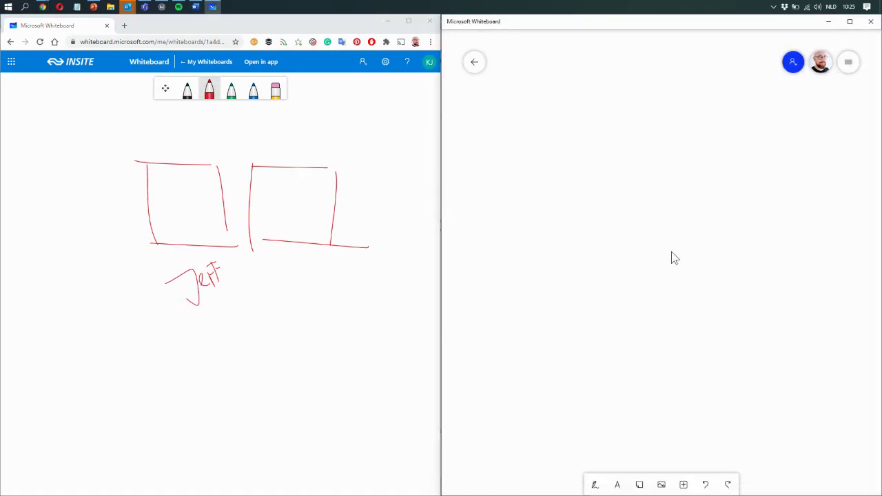
left_click(849, 21)
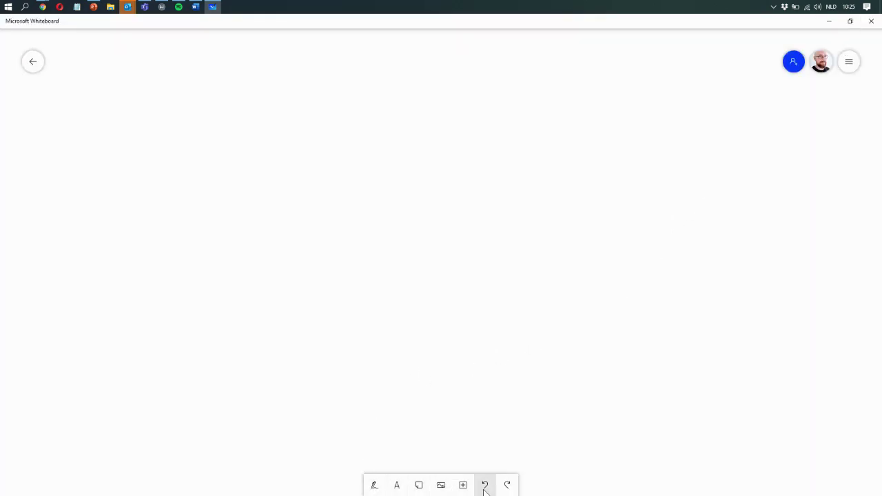
left_click(374, 486)
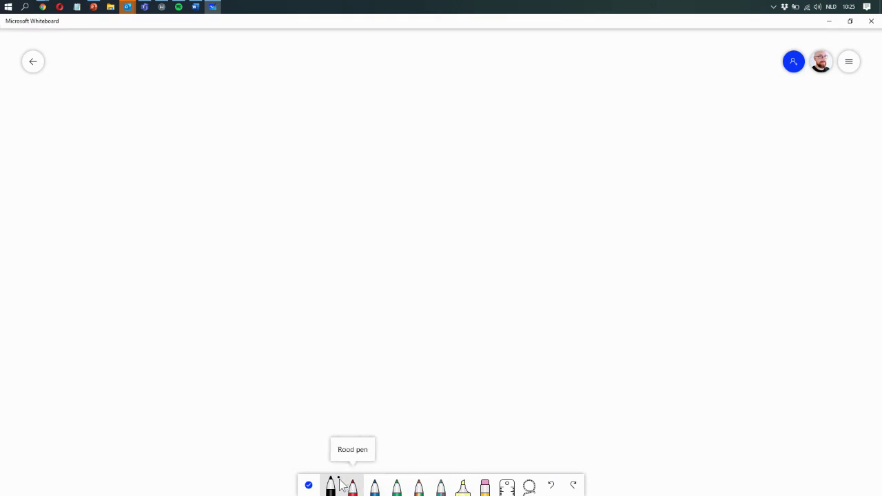
left_click(312, 487)
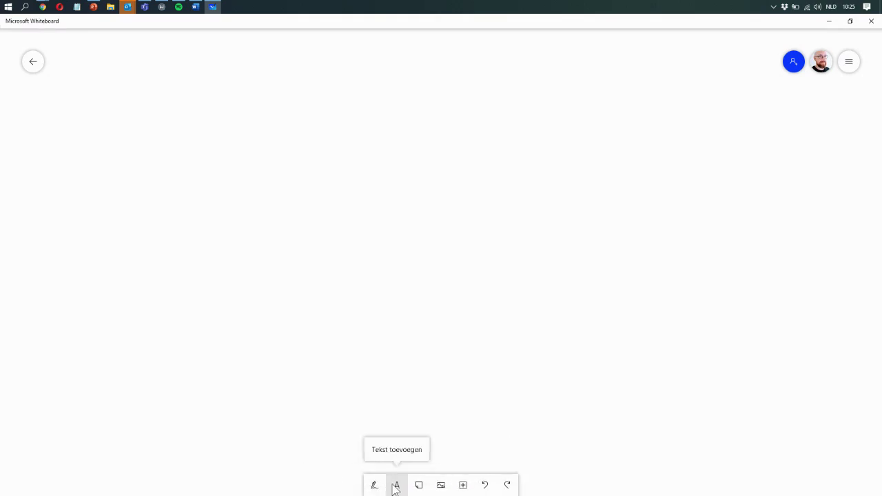
- Add three text boxes to the whiteboard reading "gdfgd", "dfgdg" and "dfgdf"
left_click(396, 486)
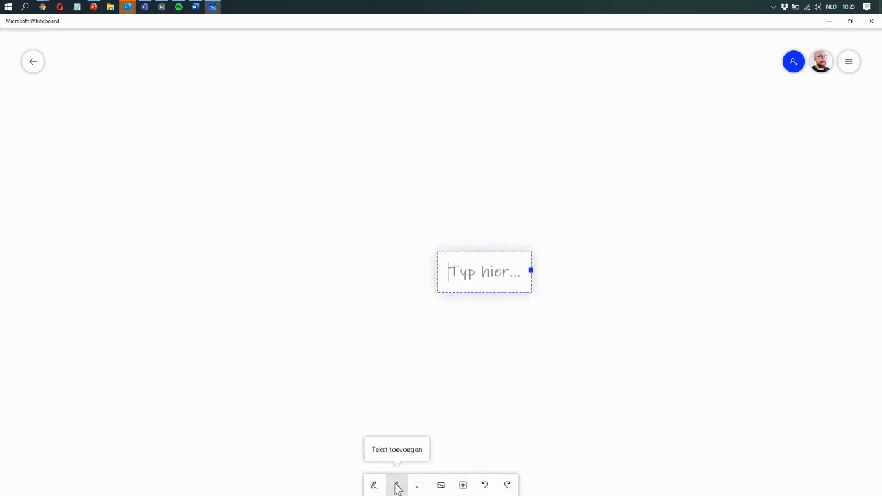
type("gdfgd")
left_click(396, 486)
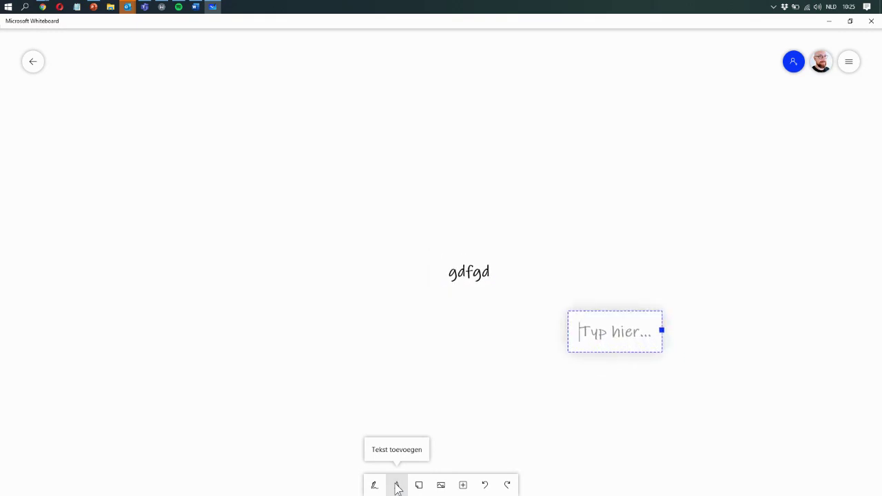
type("dfgdg")
left_click(397, 486)
type("dfgdf")
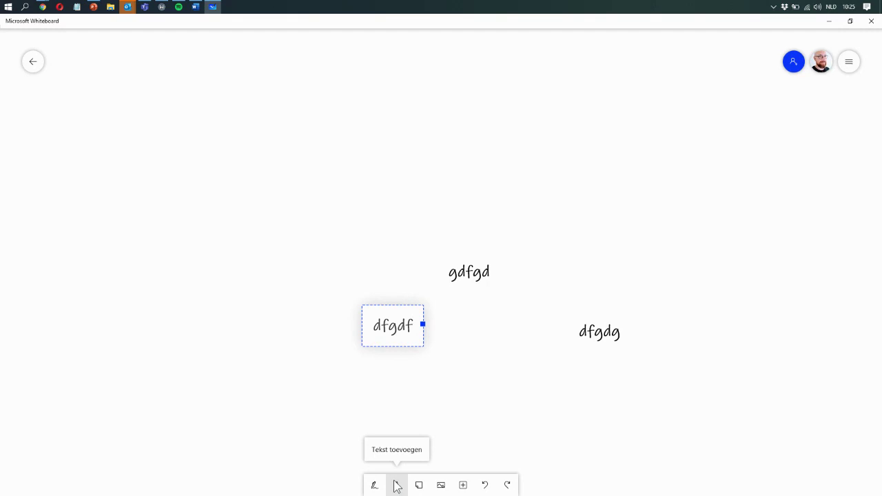
- Delete the three text boxes "dfgdf", "gdfgd" and "dfgdg" from the whiteboard
left_click(422, 363)
left_click(411, 339)
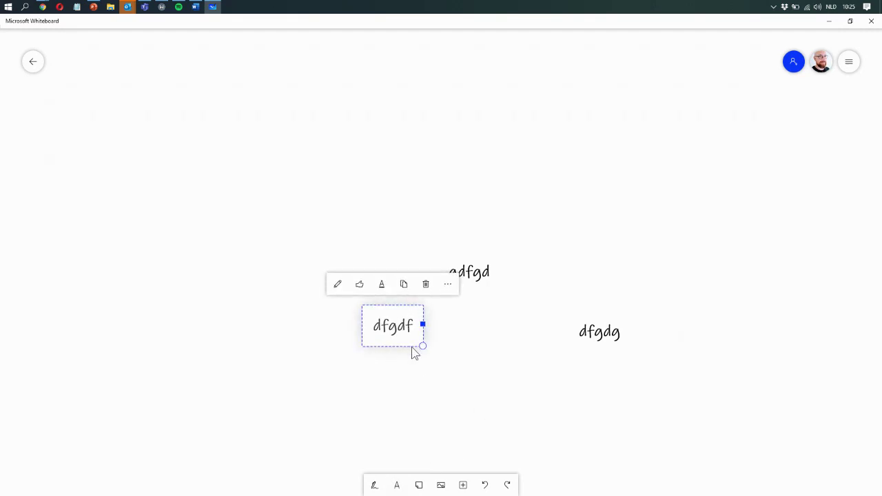
key("Delete")
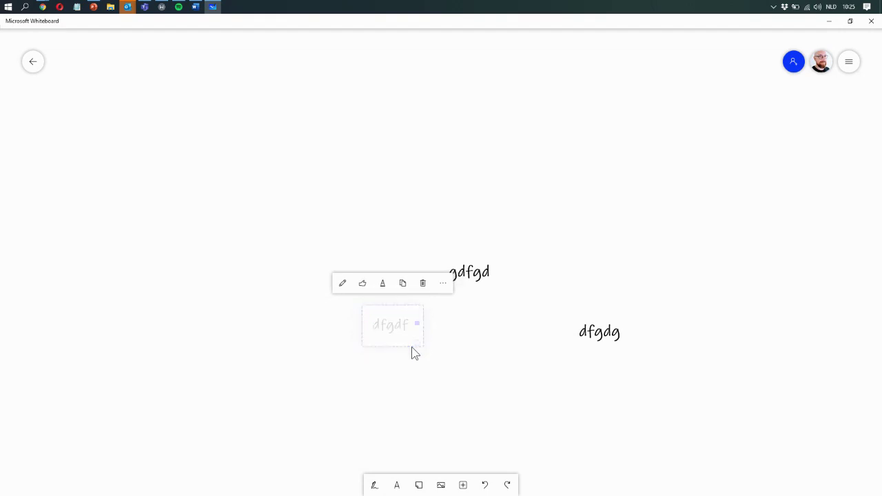
left_click(470, 284)
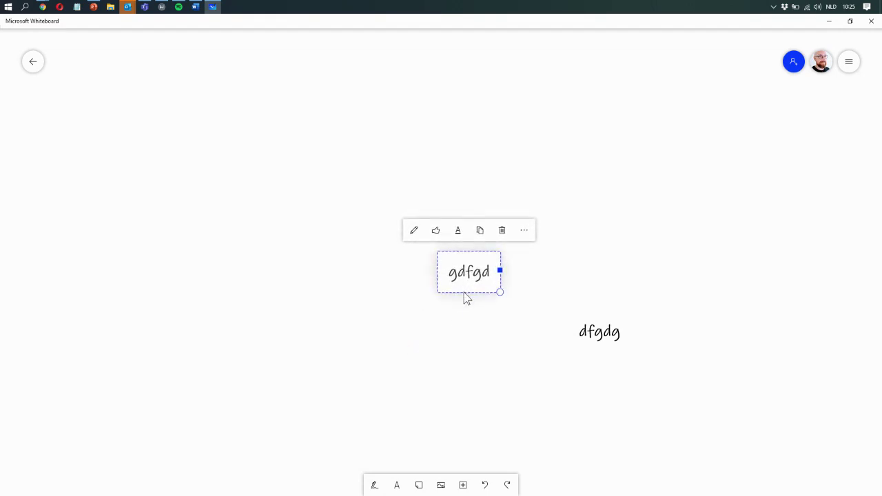
key("Delete")
left_click(607, 350)
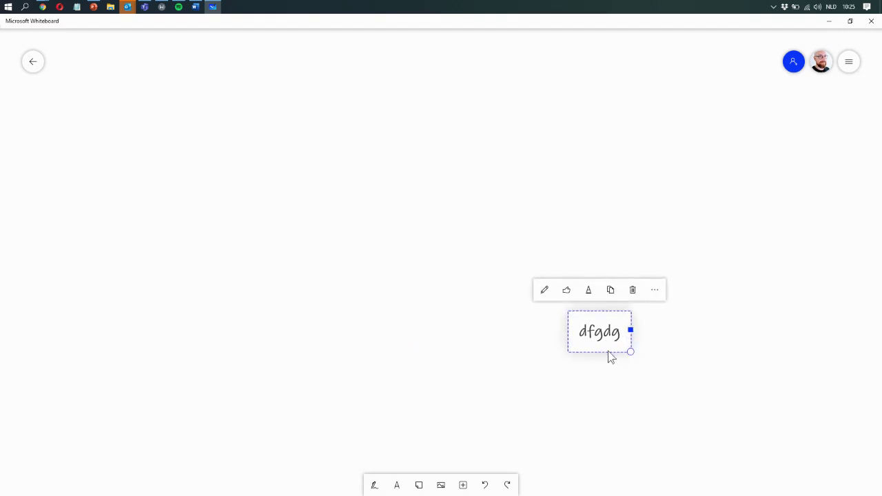
key("Delete")
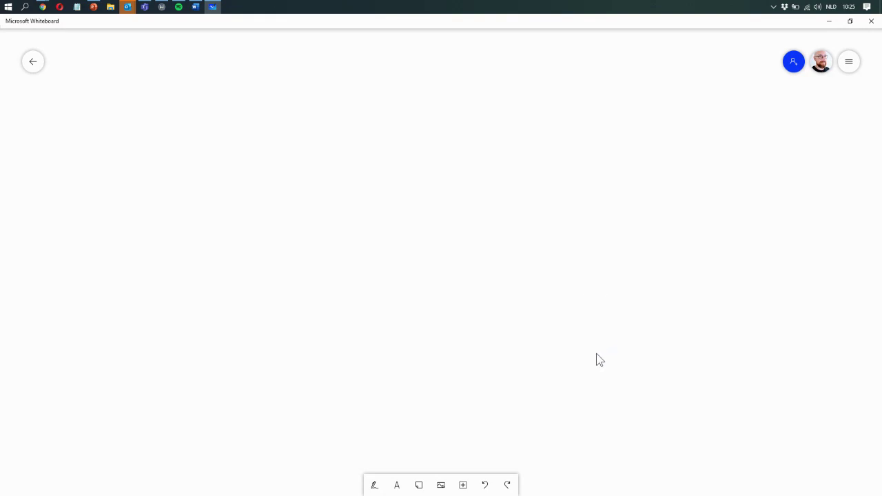
- Add two yellow sticky notes to the whiteboard with the texts "gdffds" and "sdfsdf"
left_click(421, 485)
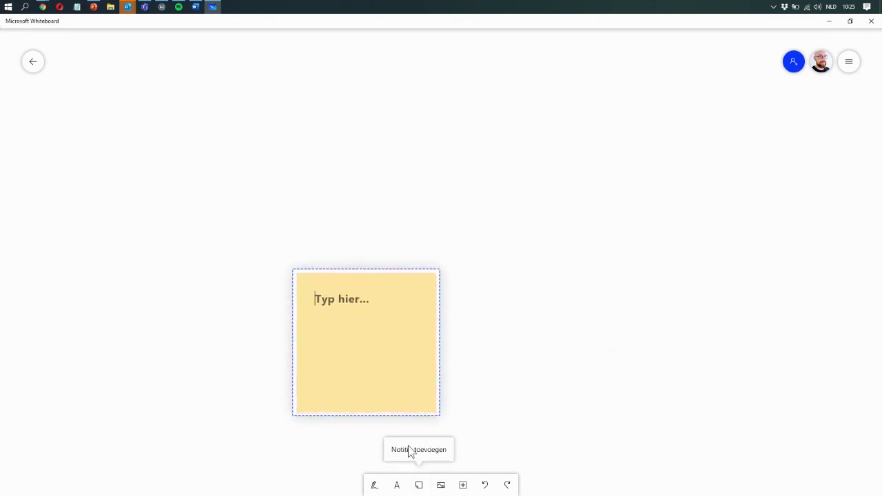
type("gdffds")
left_click(420, 485)
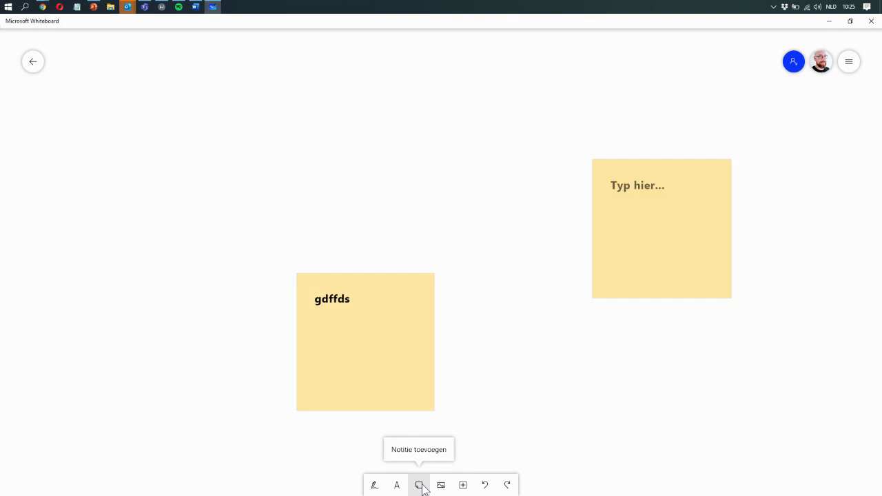
type("sdfsdf")
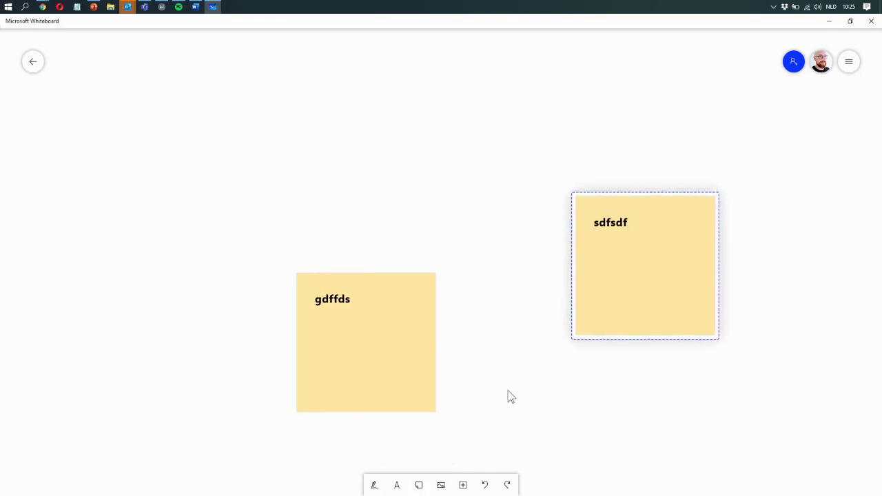
- Delete both yellow sticky notes, "gdffds" and "sdfsdf", from the whiteboard
left_click(433, 379)
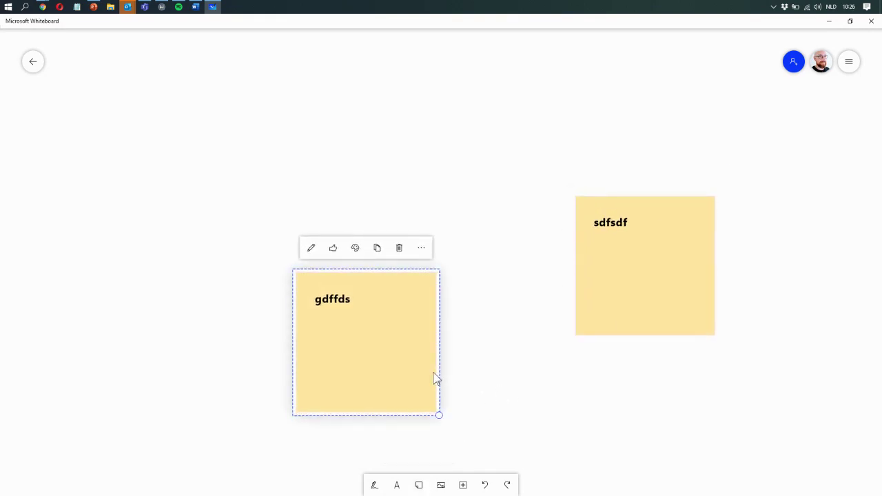
key("Delete")
left_click(586, 334)
key("Delete")
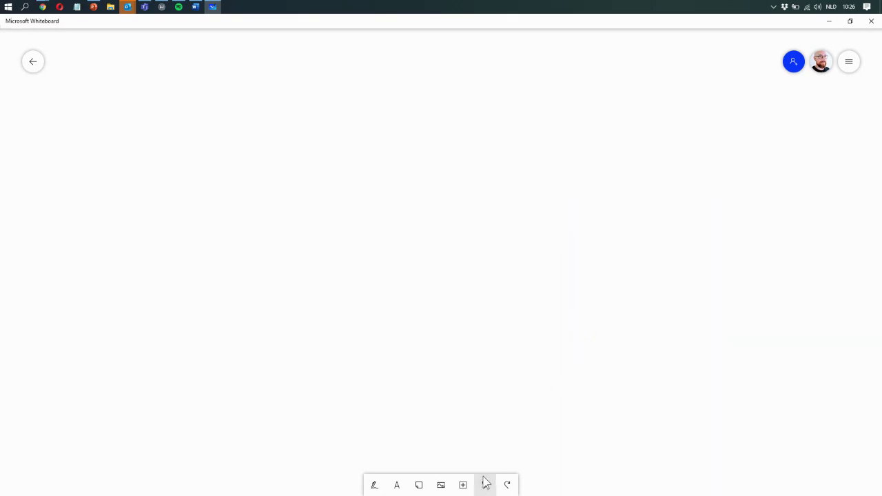
- View the image insertion options, and insert the SWOT template onto the empty whiteboard
left_click(441, 485)
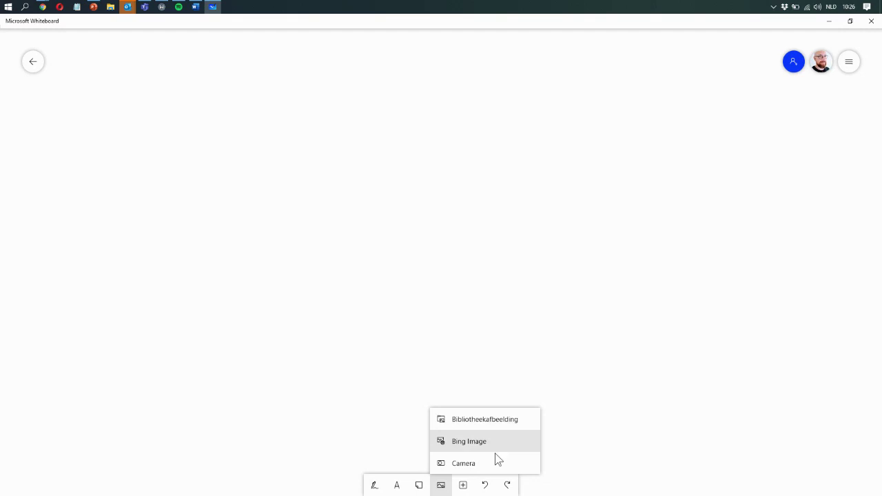
left_click(465, 486)
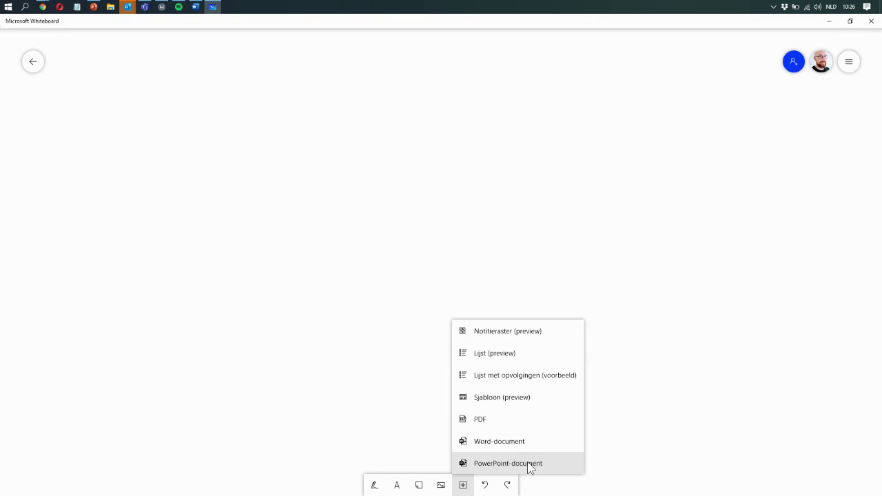
left_click(523, 396)
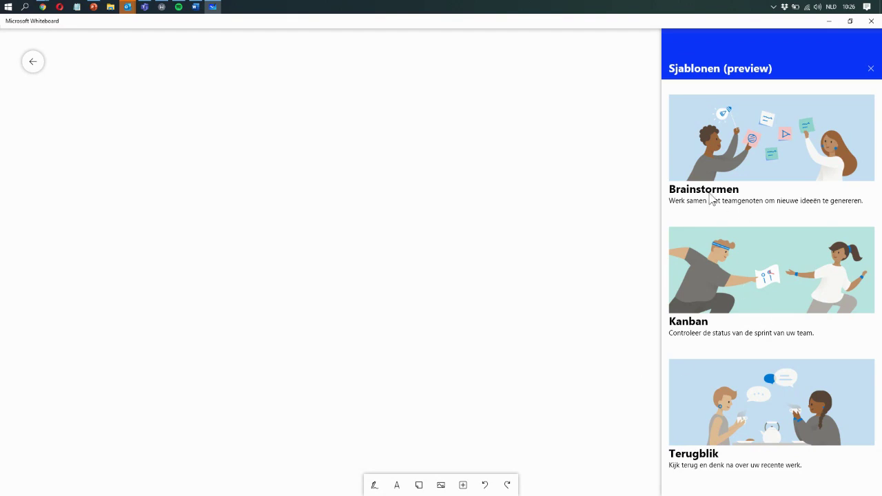
scroll(703, 312, "down", 1)
scroll(704, 312, "down", 8)
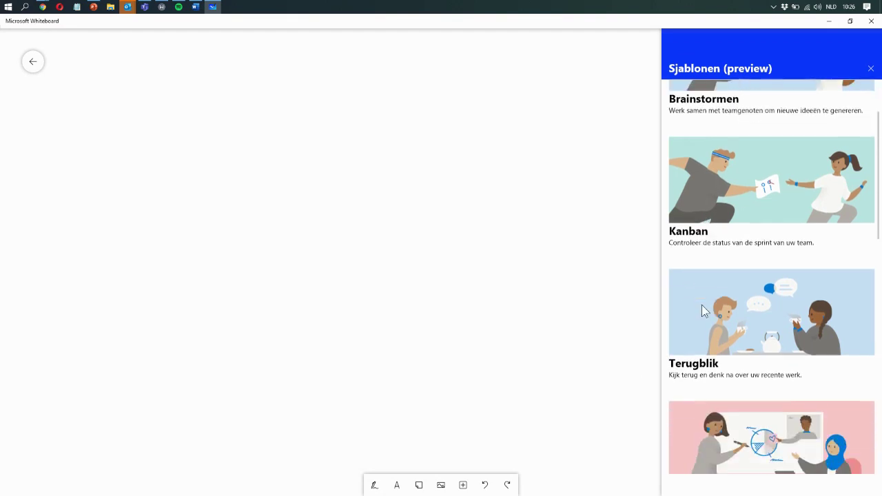
scroll(716, 306, "down", 2)
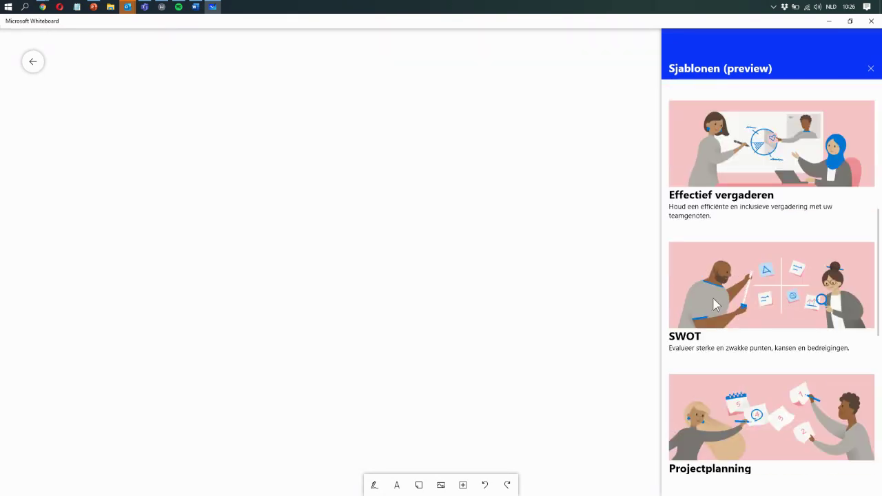
scroll(711, 317, "down", 1)
left_click(738, 296)
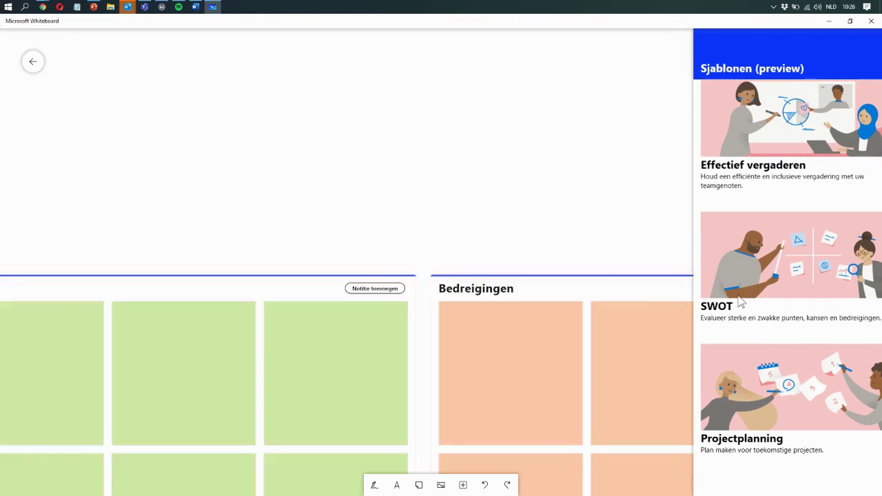